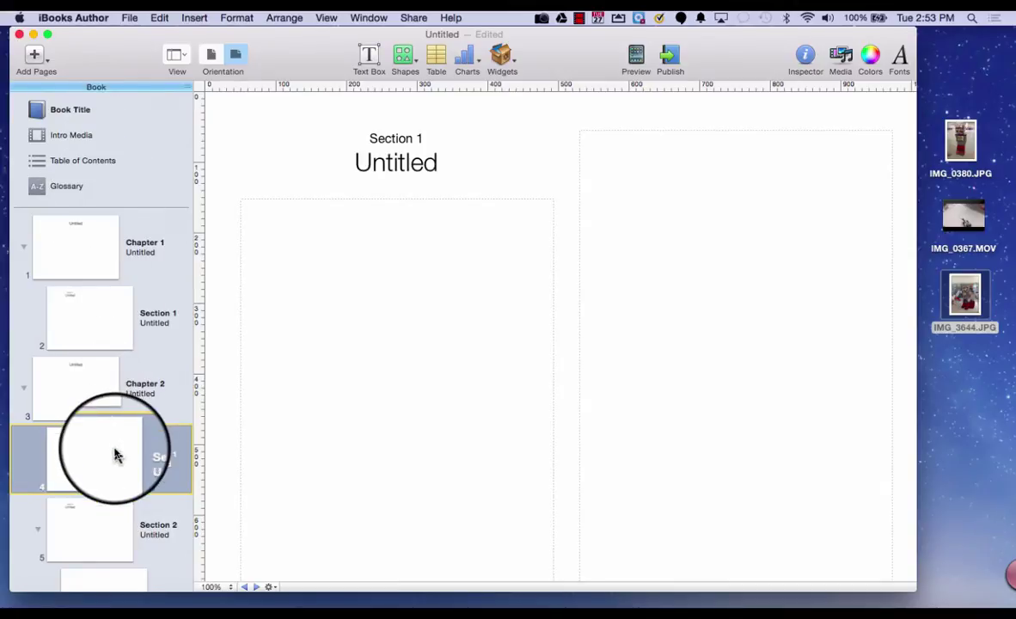
- Go to the title page from the Book sidebar's Book Title entry
left_click(84, 118)
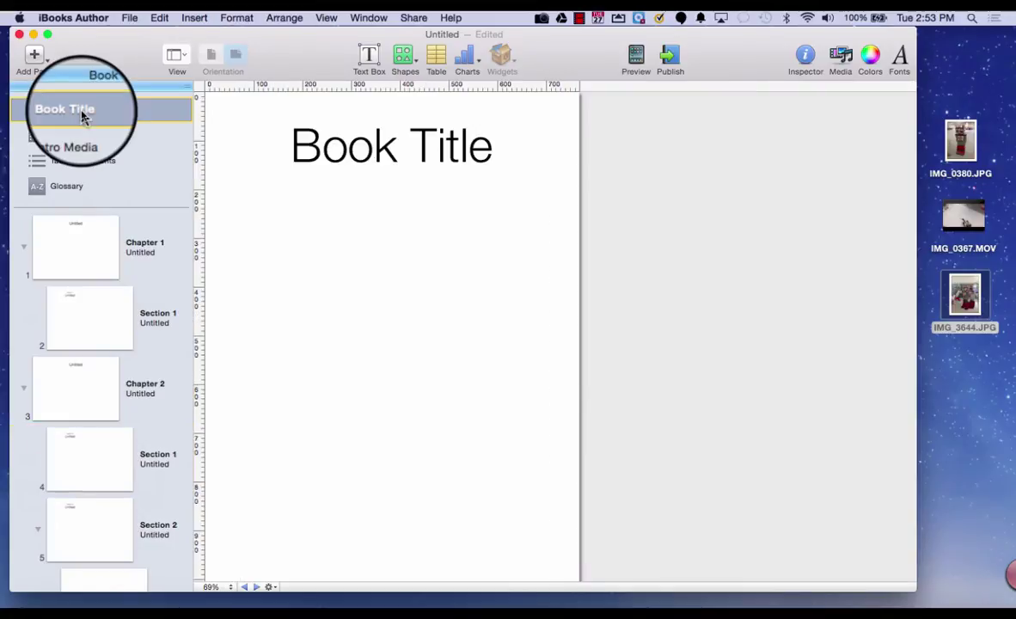
- Replace the Book Title placeholder heading with 'All About Robots'
left_click(367, 163)
double_click(368, 163)
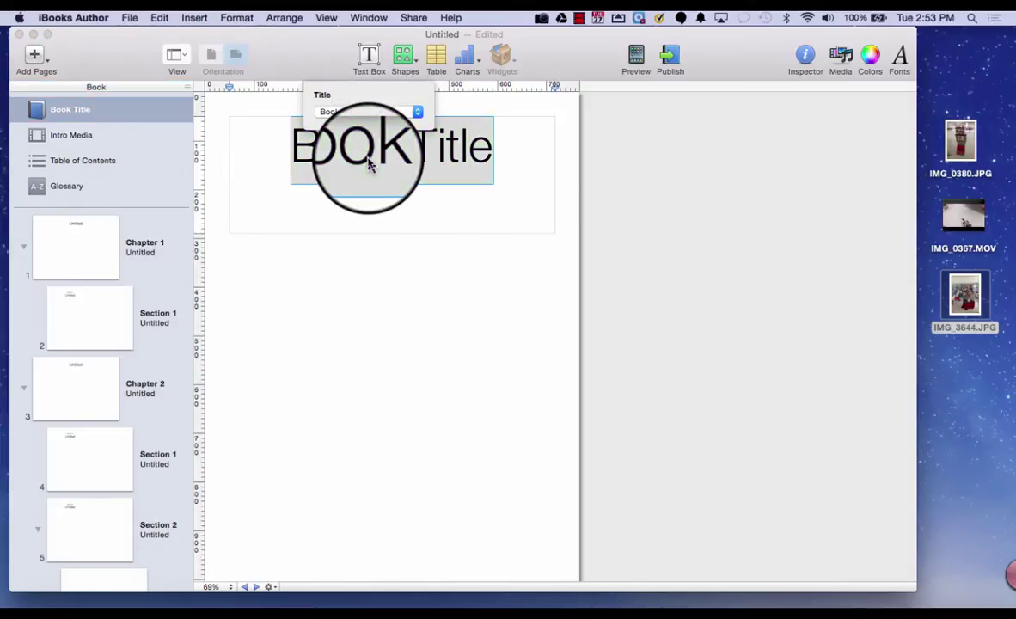
type("All Abo")
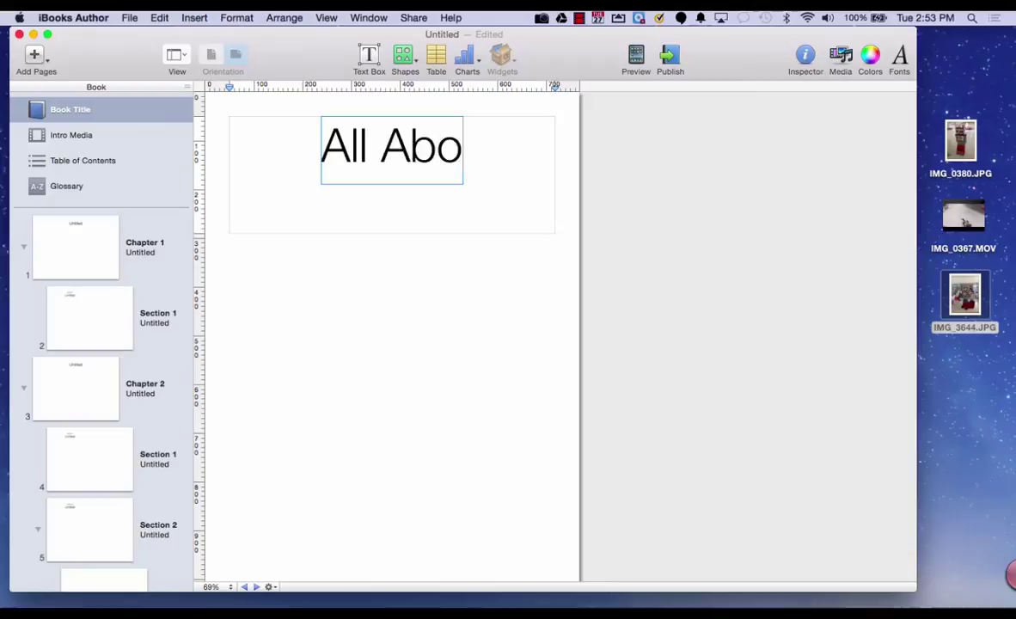
type("ut Robots")
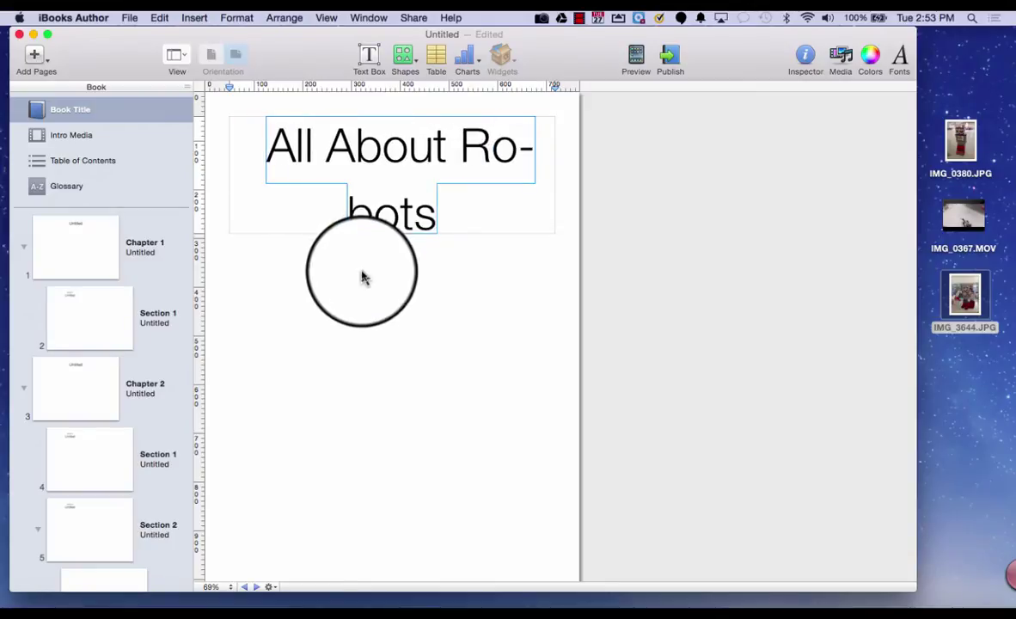
left_click(360, 293)
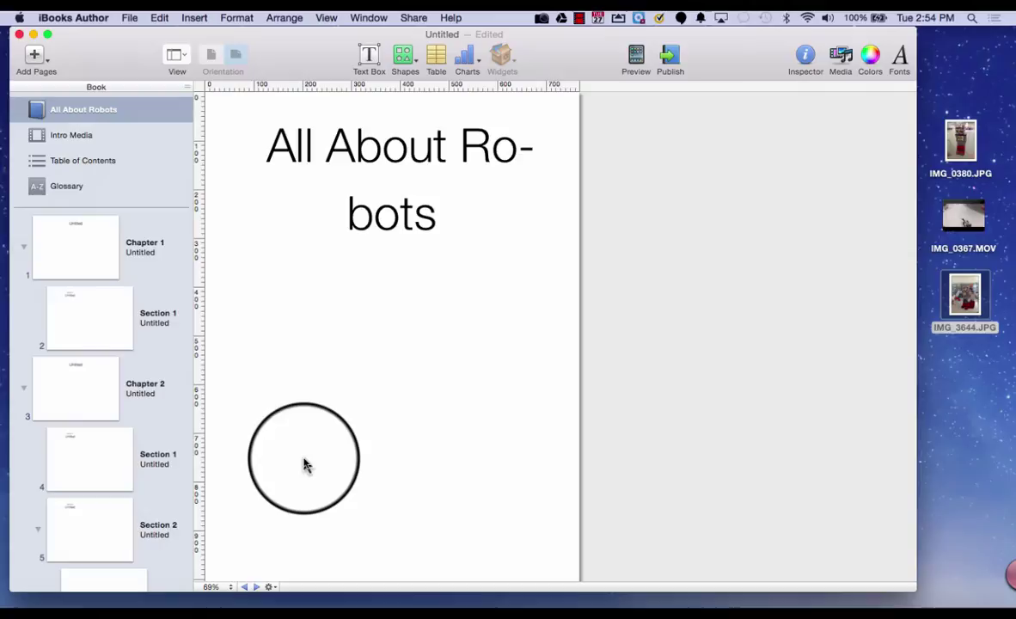
- Place the IMG_0380.JPG robot photo below the cover title, then show the Intro Media page
left_click(948, 163)
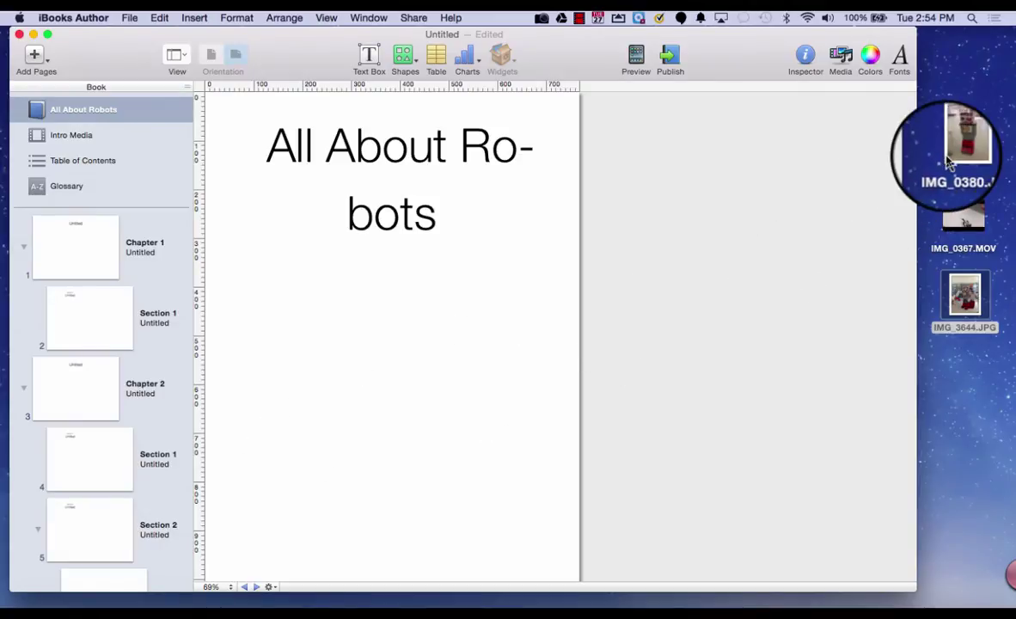
left_click_drag(948, 163, 377, 389)
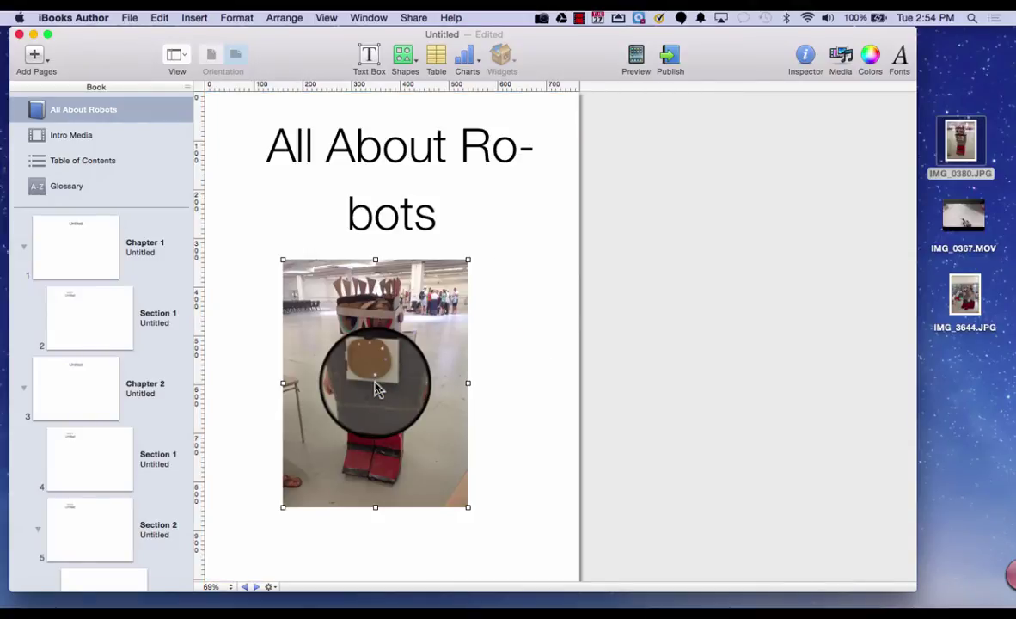
left_click_drag(375, 388, 394, 389)
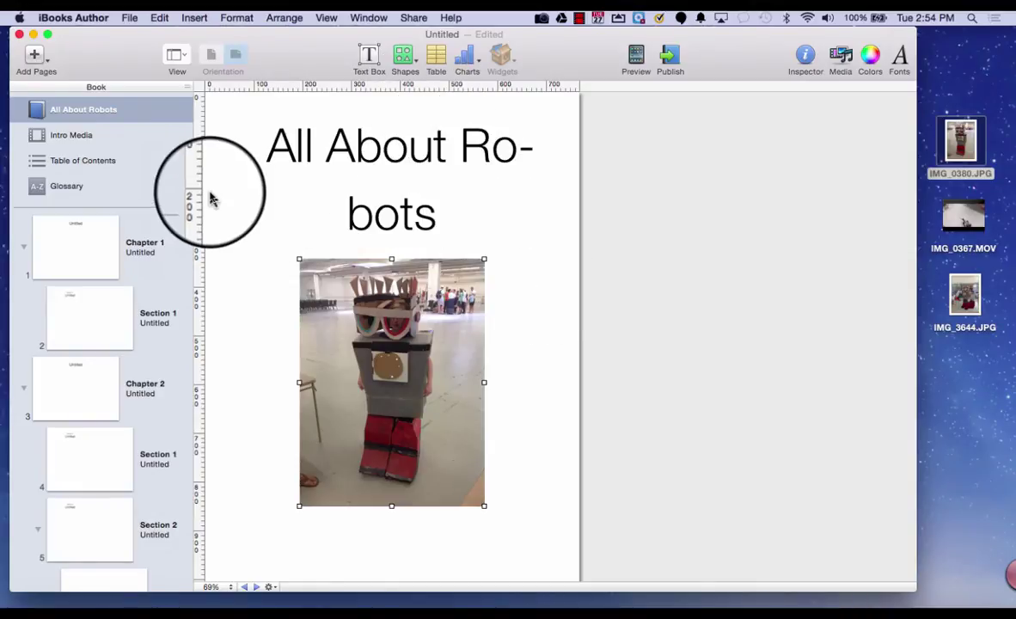
left_click(92, 144)
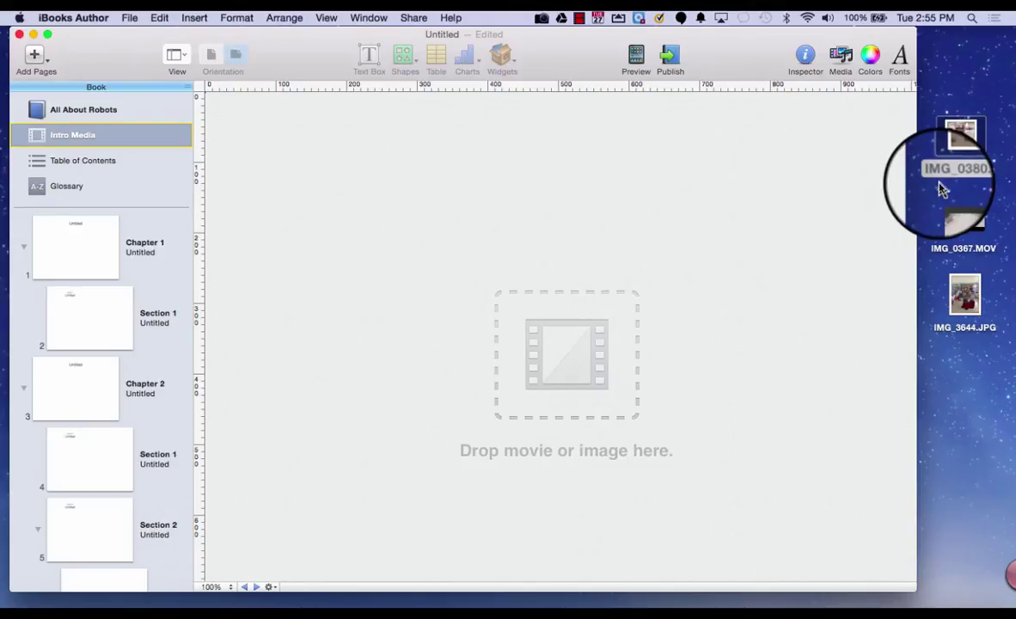
- Drop the IMG_0367.MOV robot movie onto the Intro Media page, then go to Table of Contents
left_click(952, 221)
left_click(950, 228)
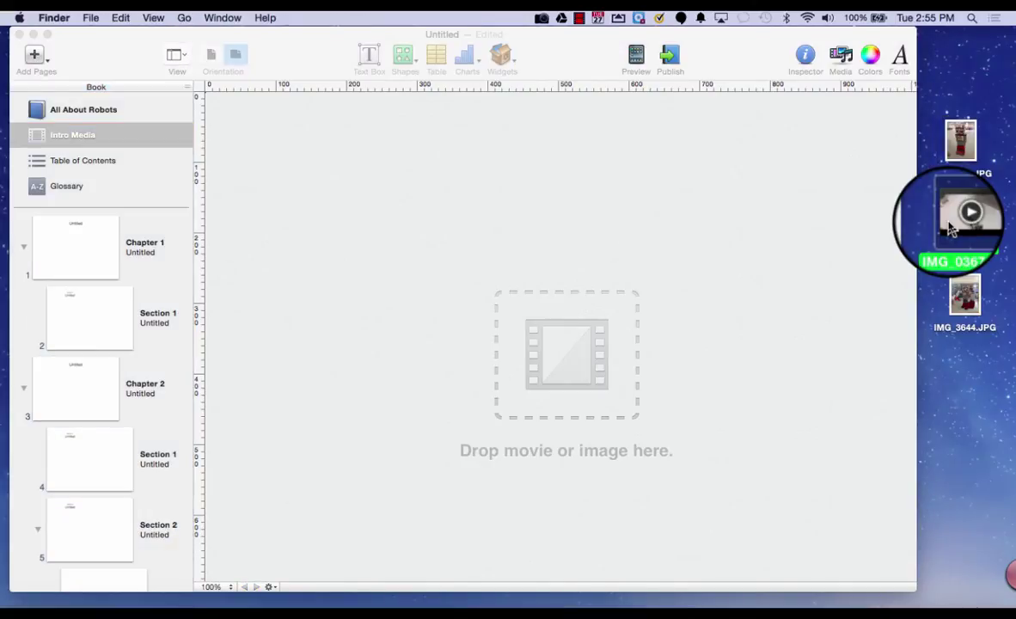
left_click_drag(950, 227, 550, 380)
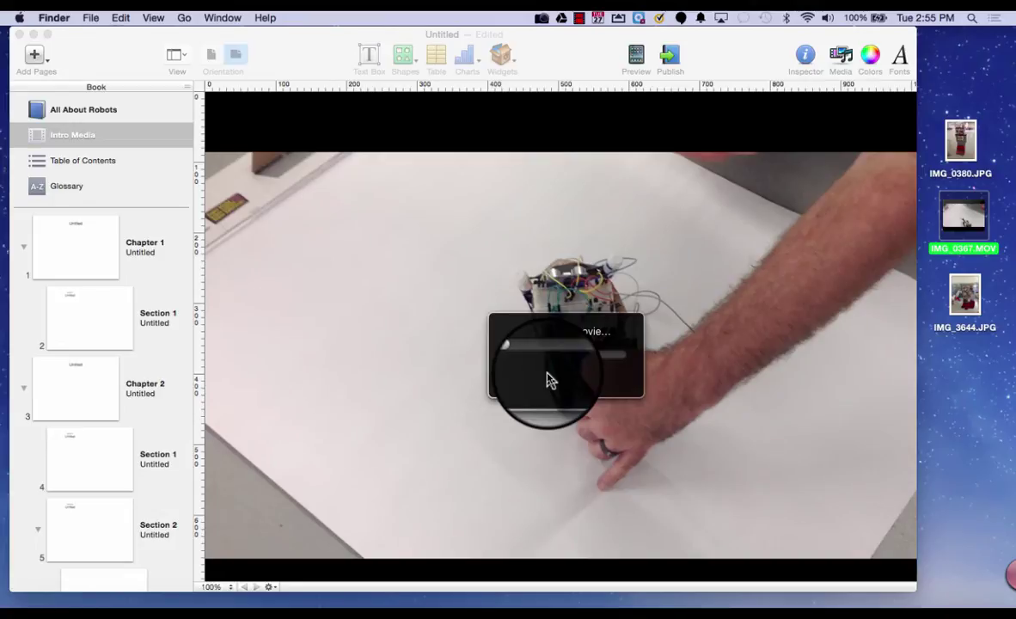
left_click(116, 172)
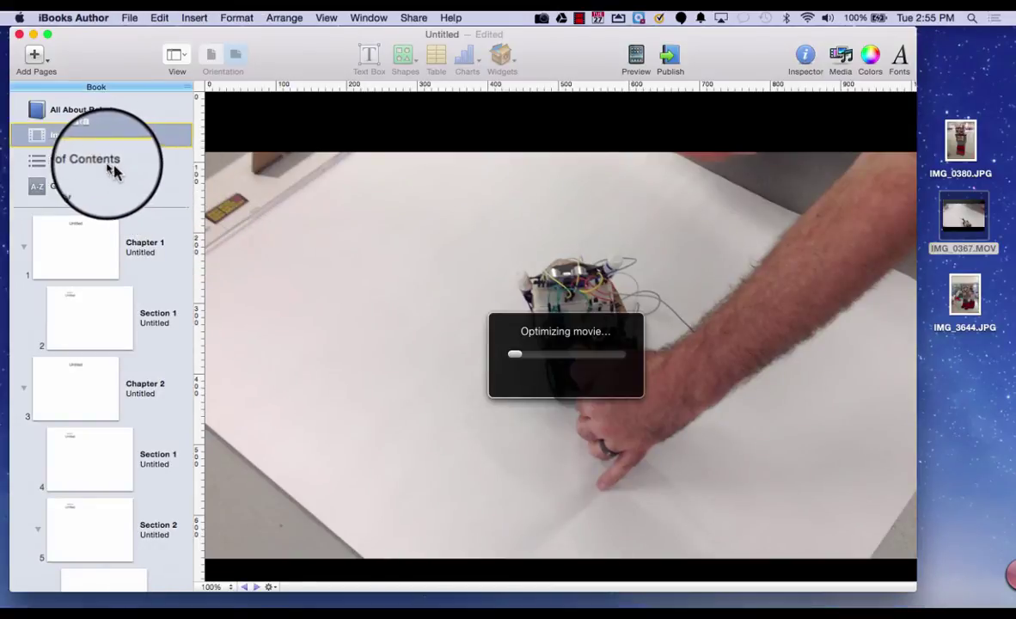
left_click(107, 163)
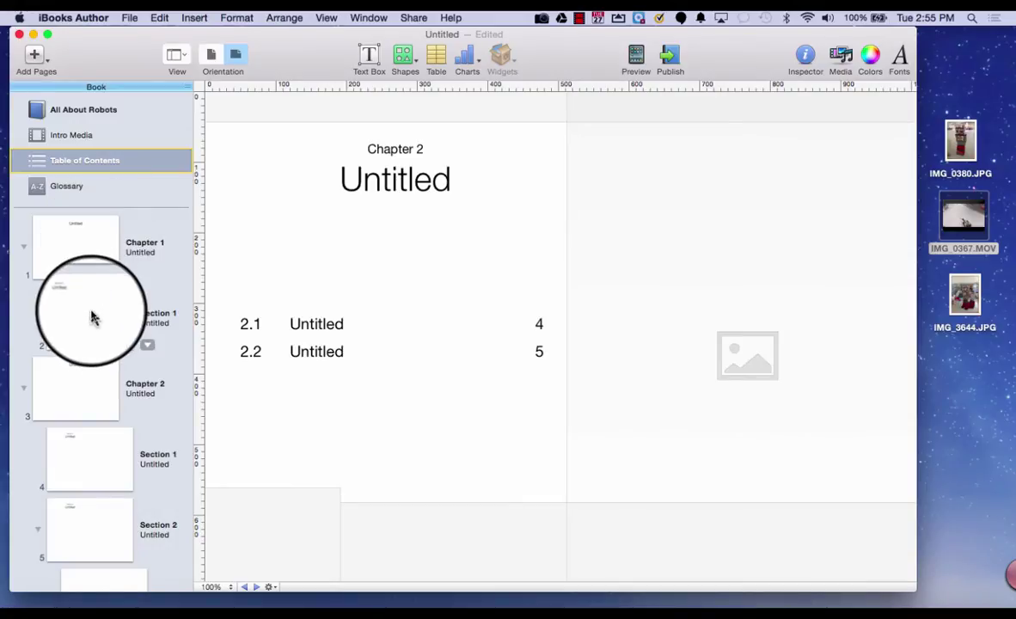
scroll(93, 318, "down", 2)
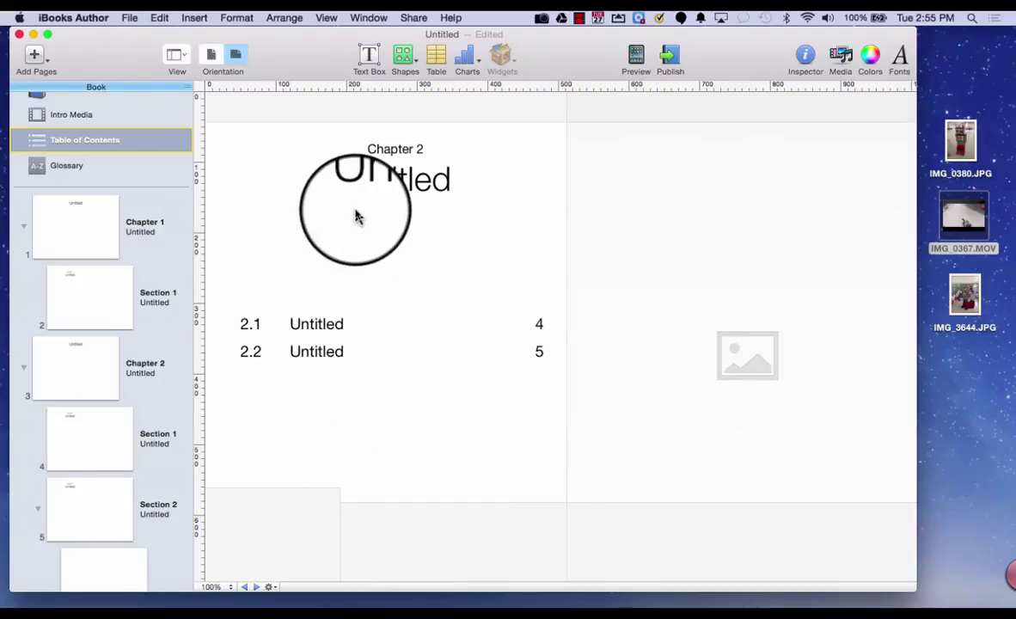
scroll(564, 526, "down", 2)
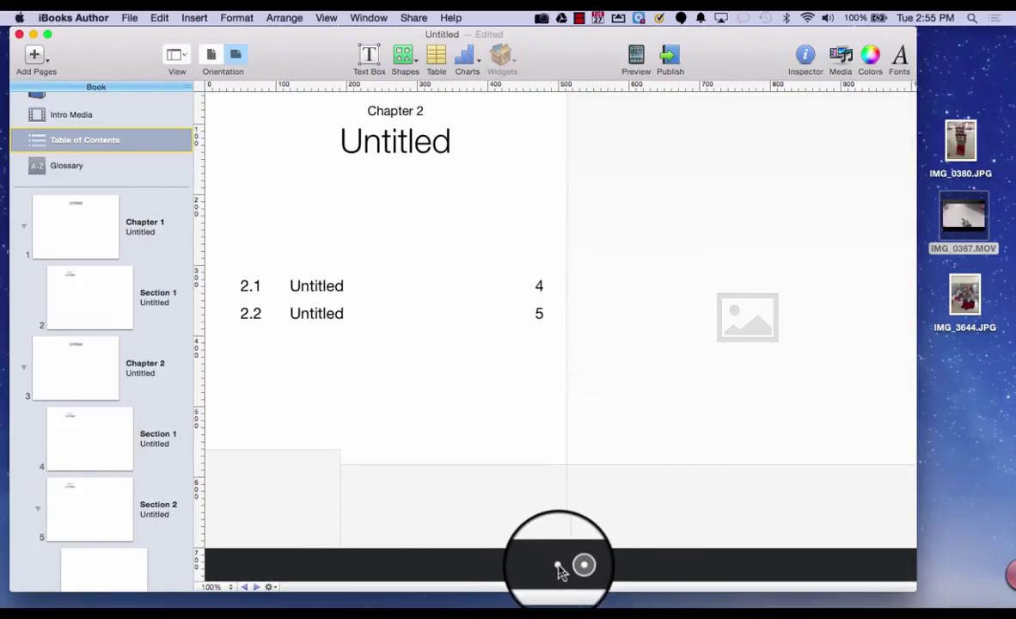
left_click(559, 568)
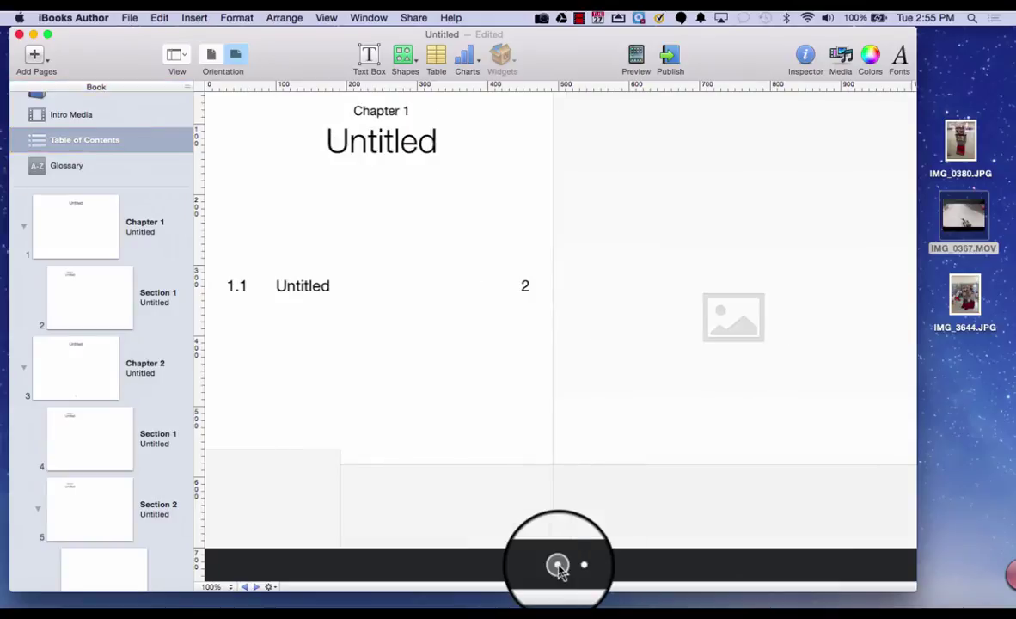
left_click(578, 568)
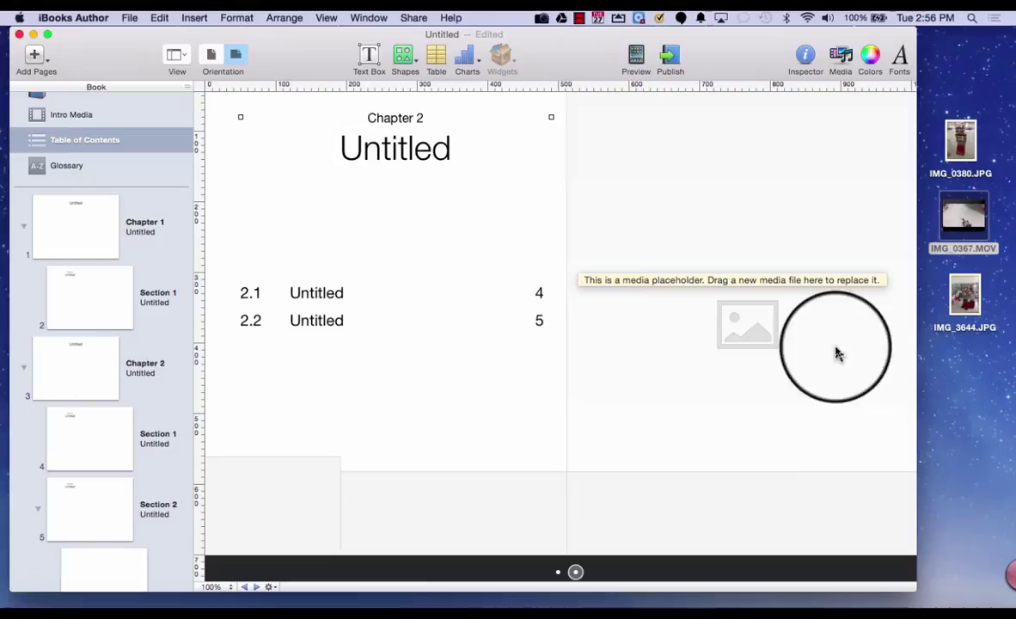
- Drop the IMG_3644.JPG cardboard robot photo into the contents page image area and shift it upward
left_click(825, 497)
left_click_drag(975, 310, 766, 286)
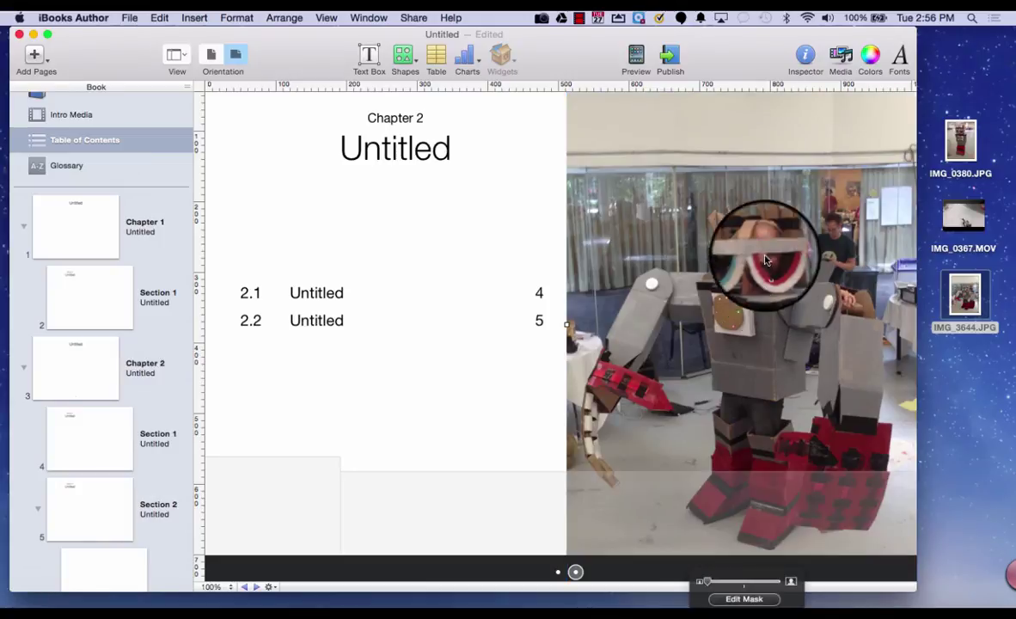
left_click_drag(767, 261, 768, 203)
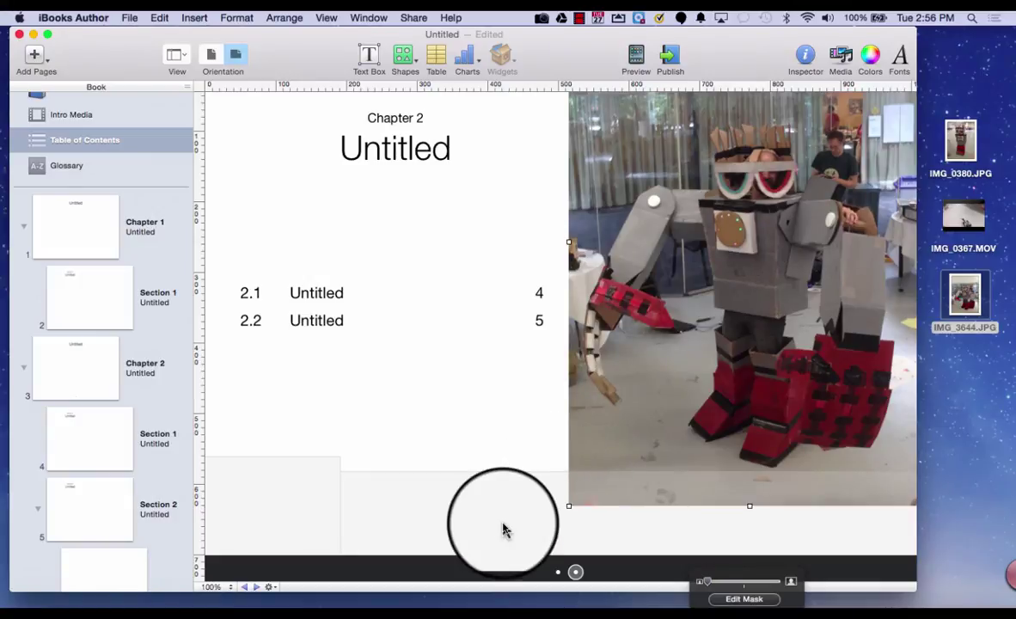
left_click(440, 447)
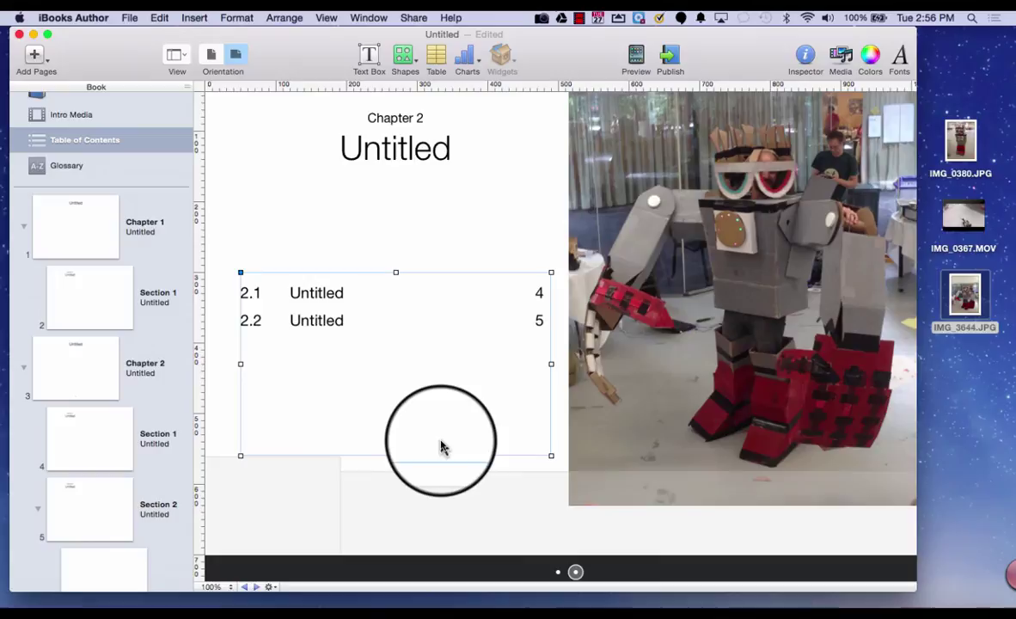
left_click(311, 287)
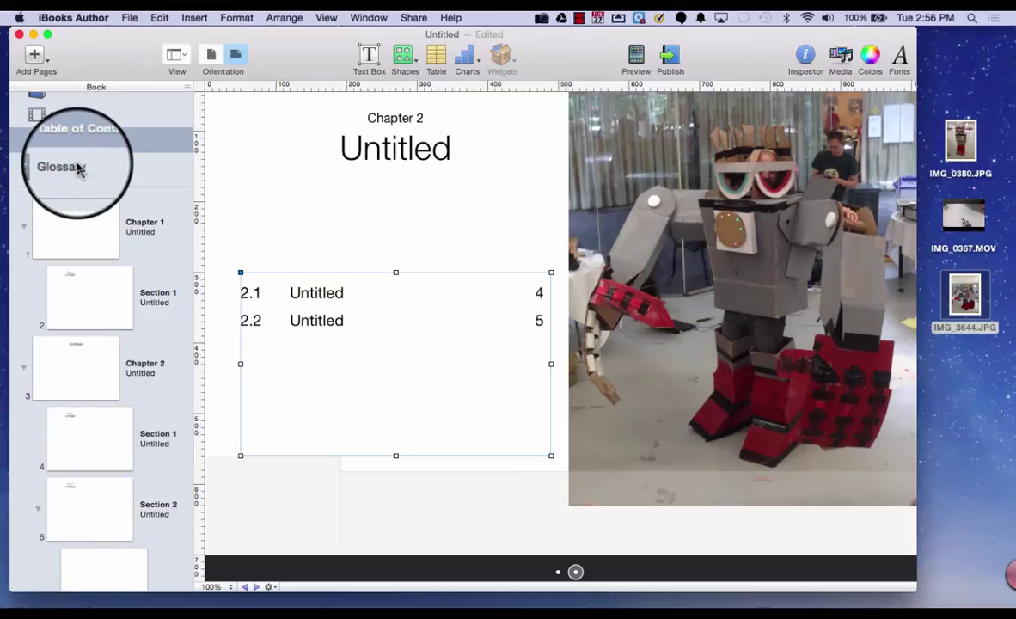
scroll(77, 169, "up", 2)
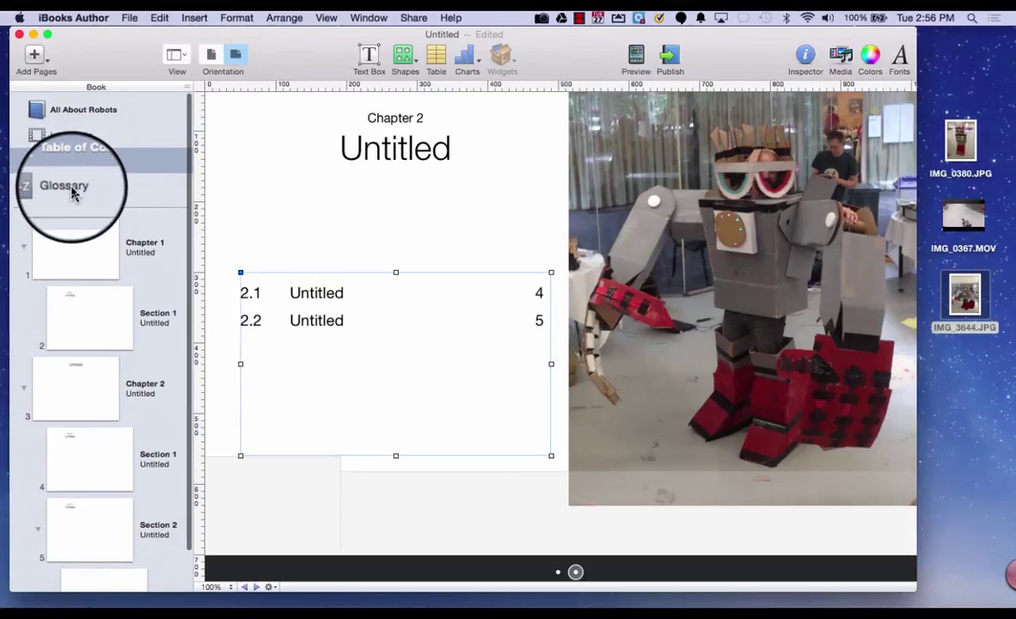
- Add the glossary term Robot, replacing the Lorem ipsum text with 'A robot is a machine.'
left_click(72, 191)
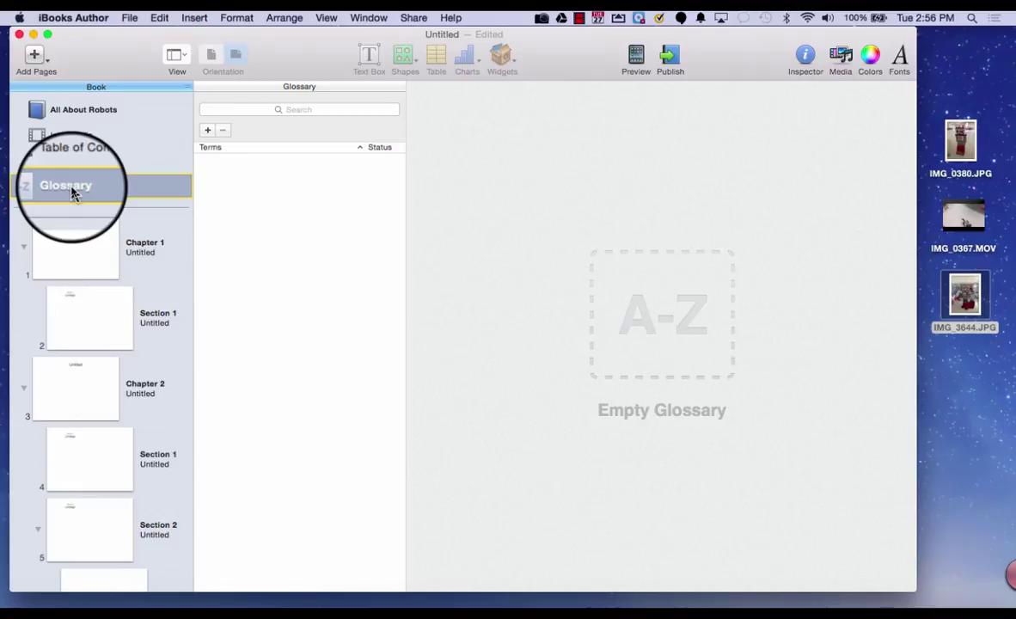
left_click(207, 132)
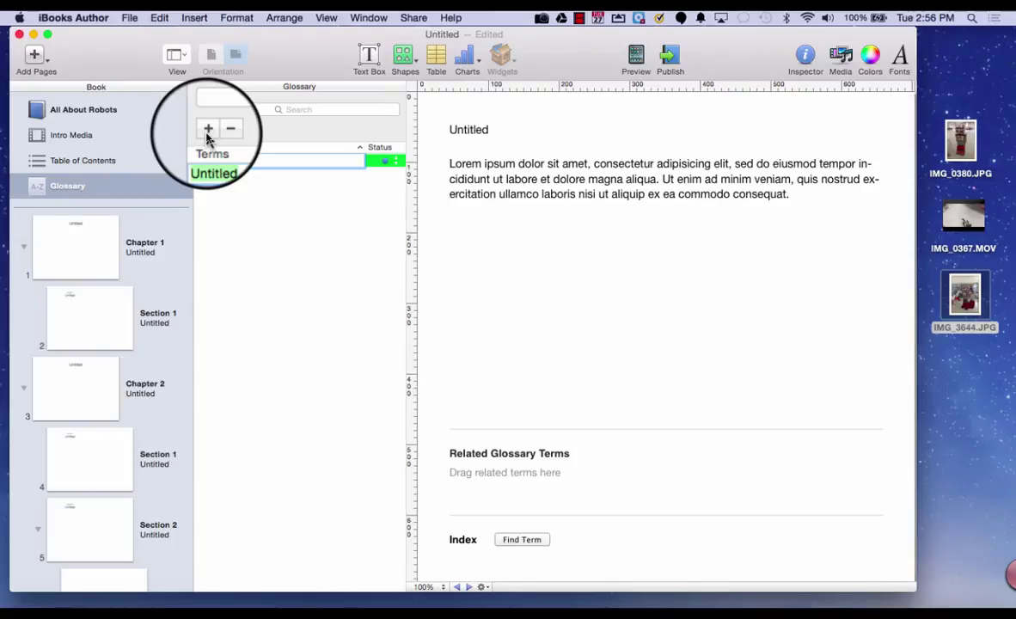
type("robot")
key("Return")
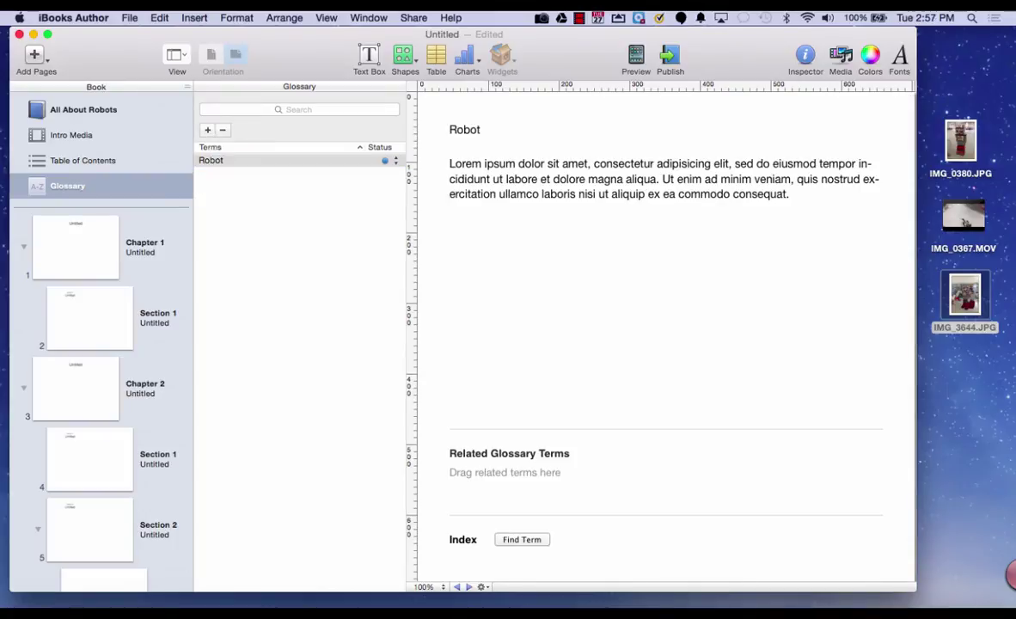
triple_click(511, 176)
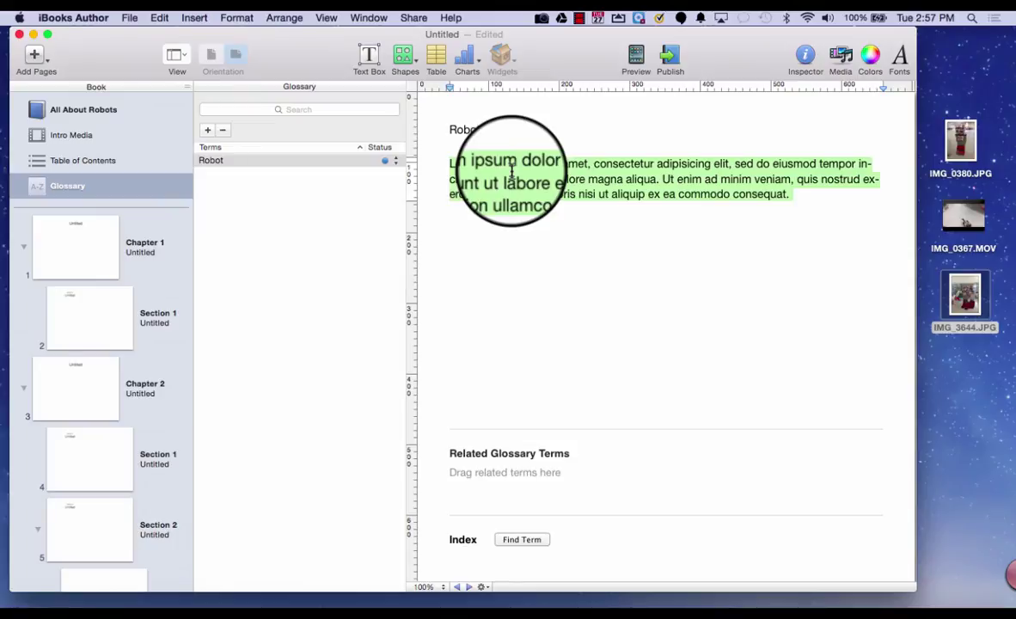
type("A rob")
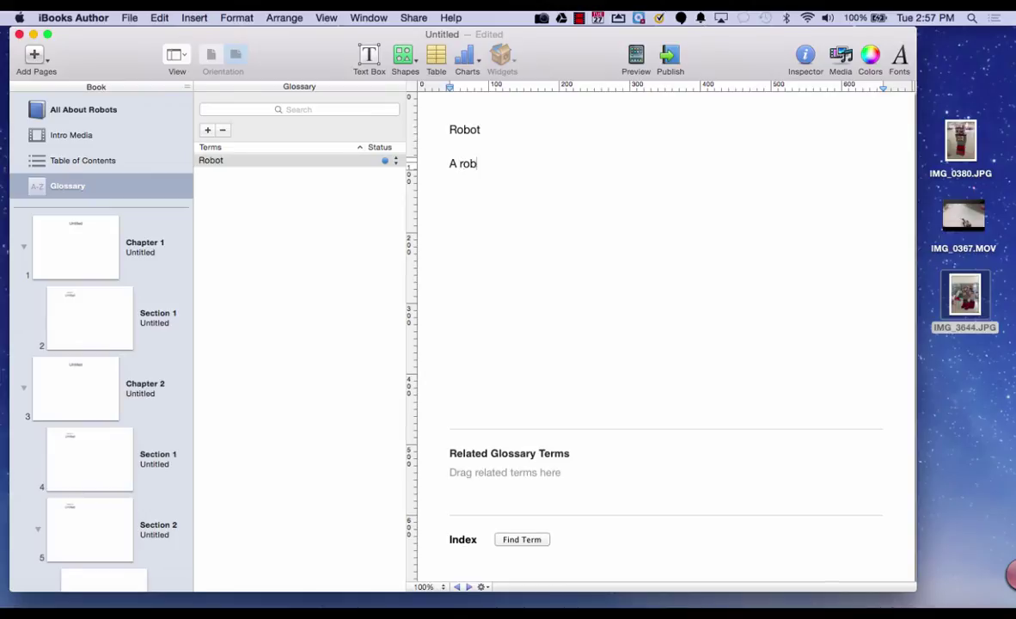
type("ot is a machine.")
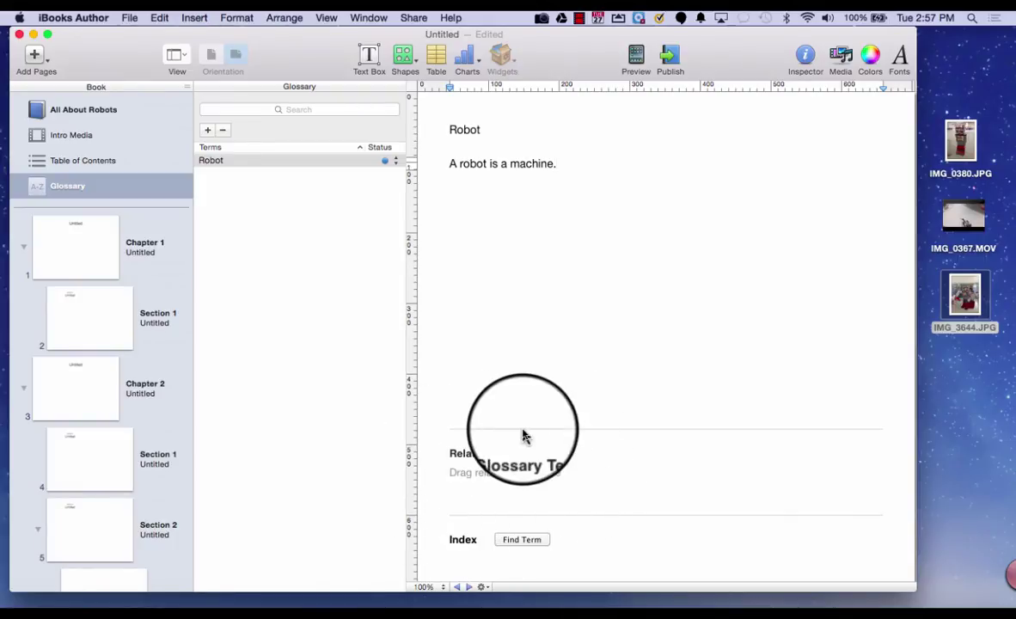
- Add the glossary term Machine and link it under Robot's Related Glossary Terms
left_click(208, 129)
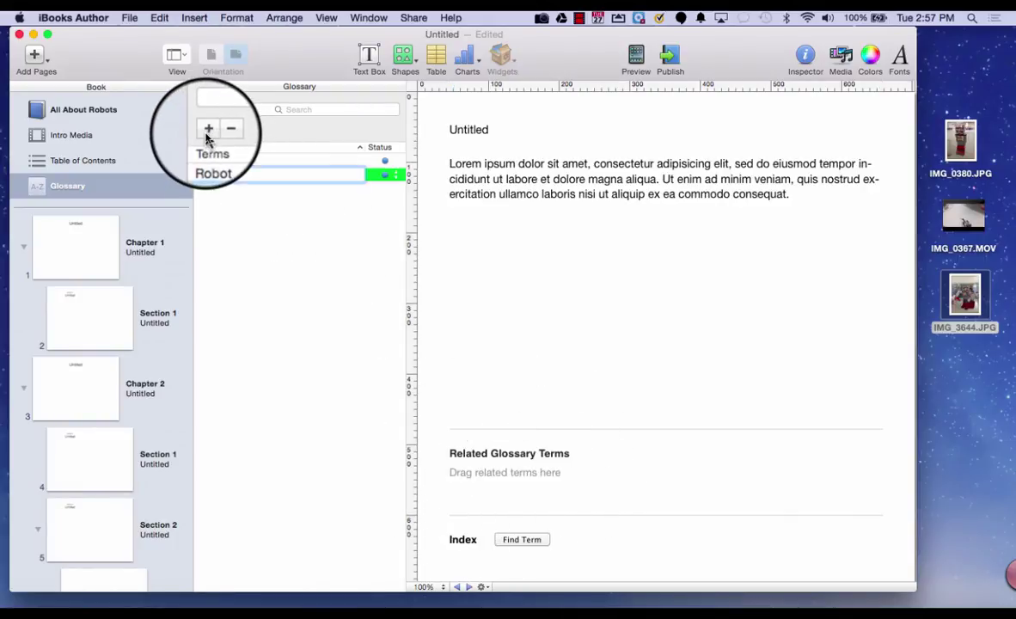
type("machine")
key("Return")
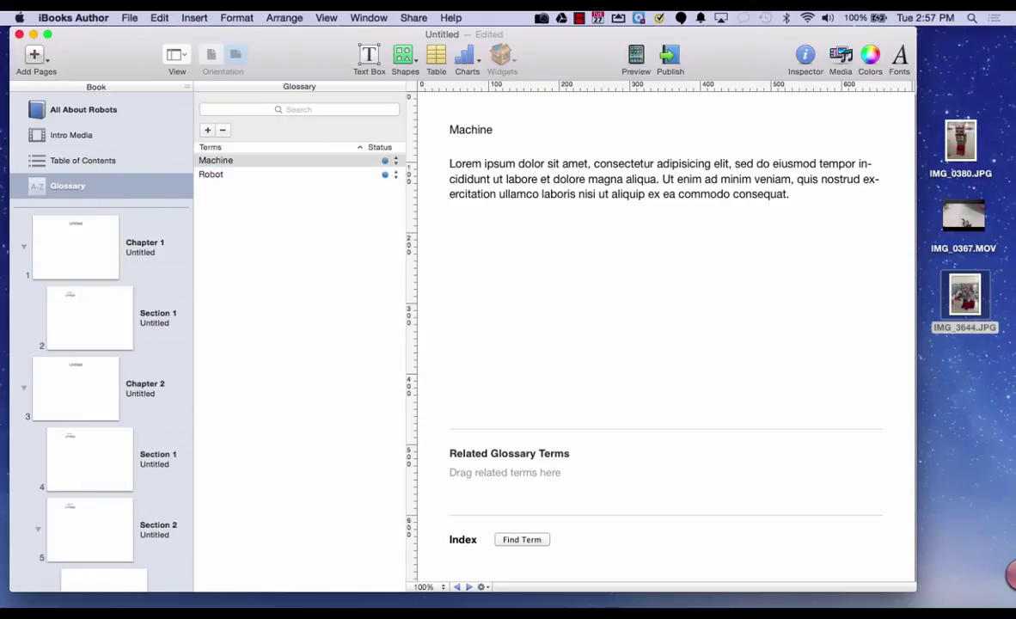
left_click(221, 176)
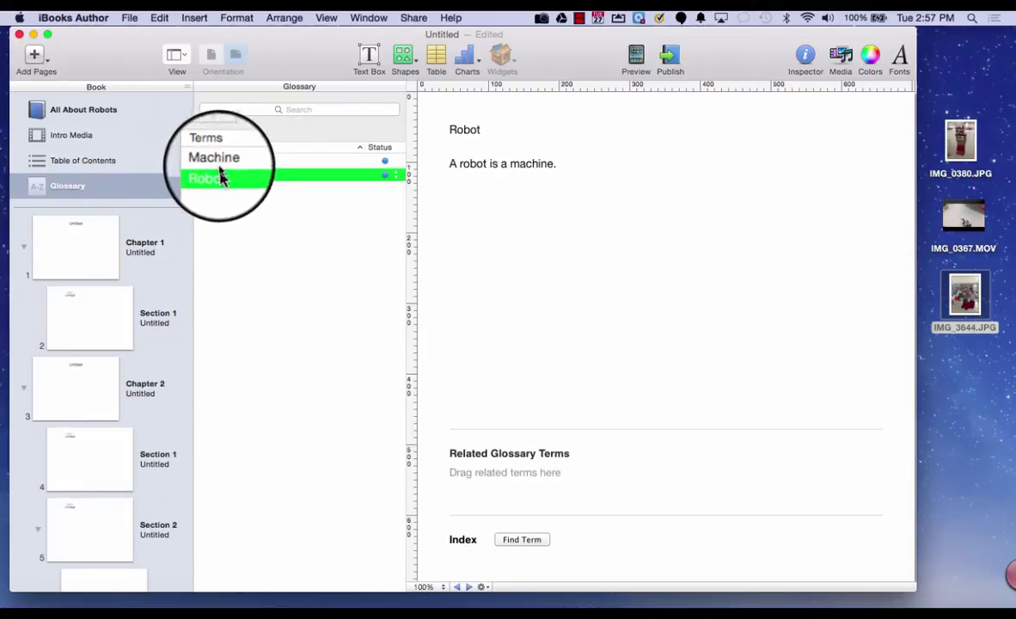
left_click_drag(219, 161, 508, 474)
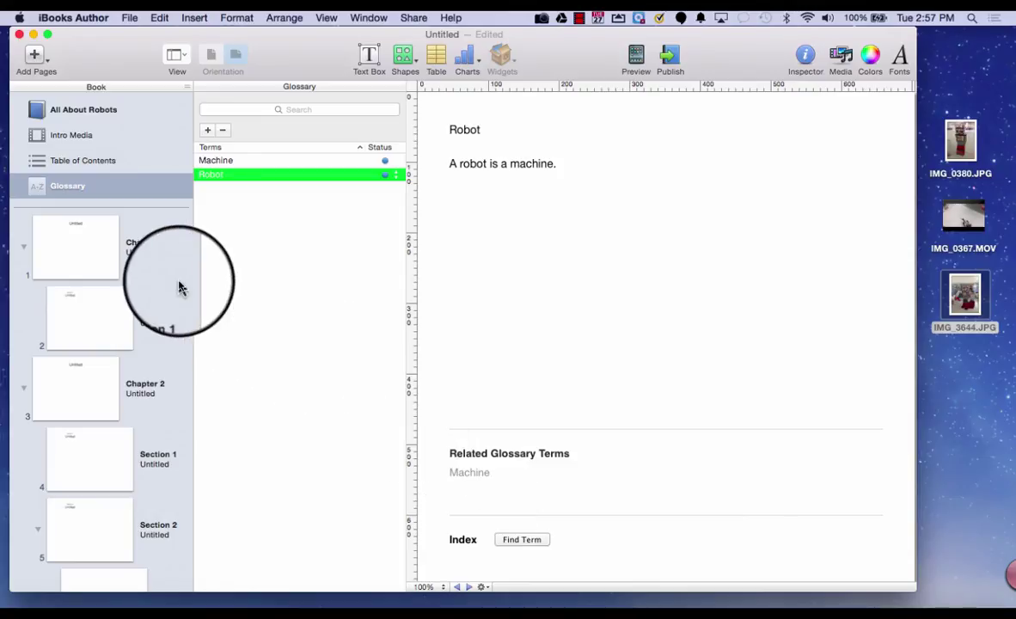
- Show the Chapter 1 page and expand it in the Book sidebar to list Section 1
left_click(98, 277)
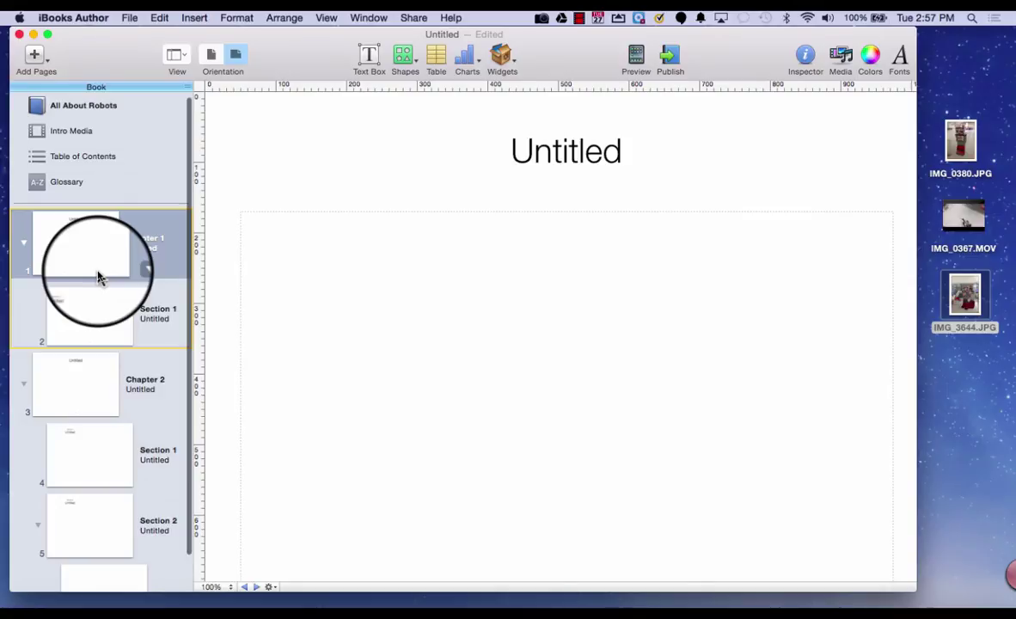
scroll(97, 277, "down", 2)
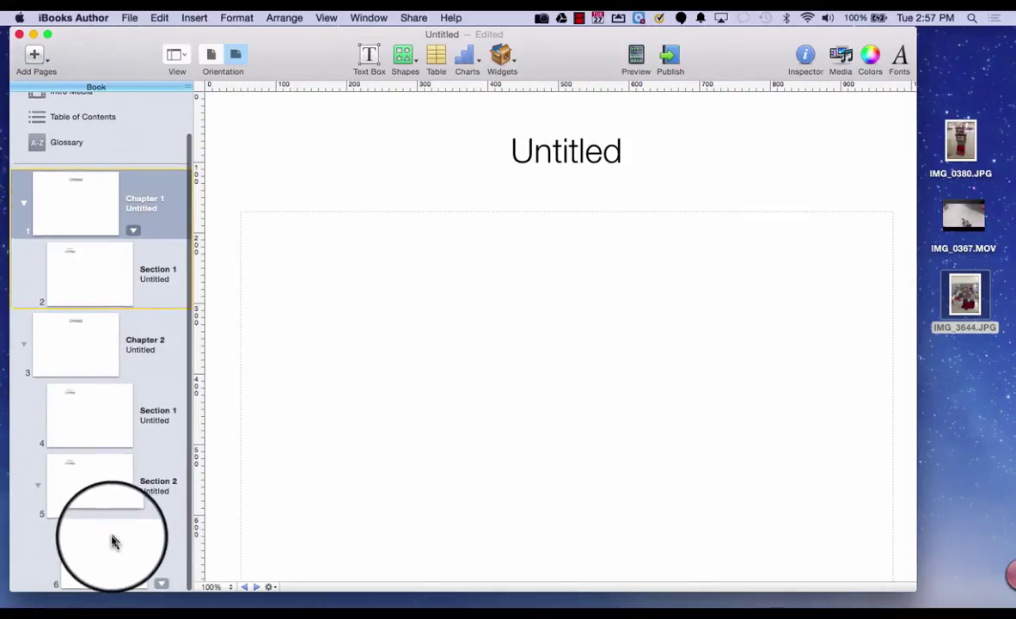
left_click(114, 543)
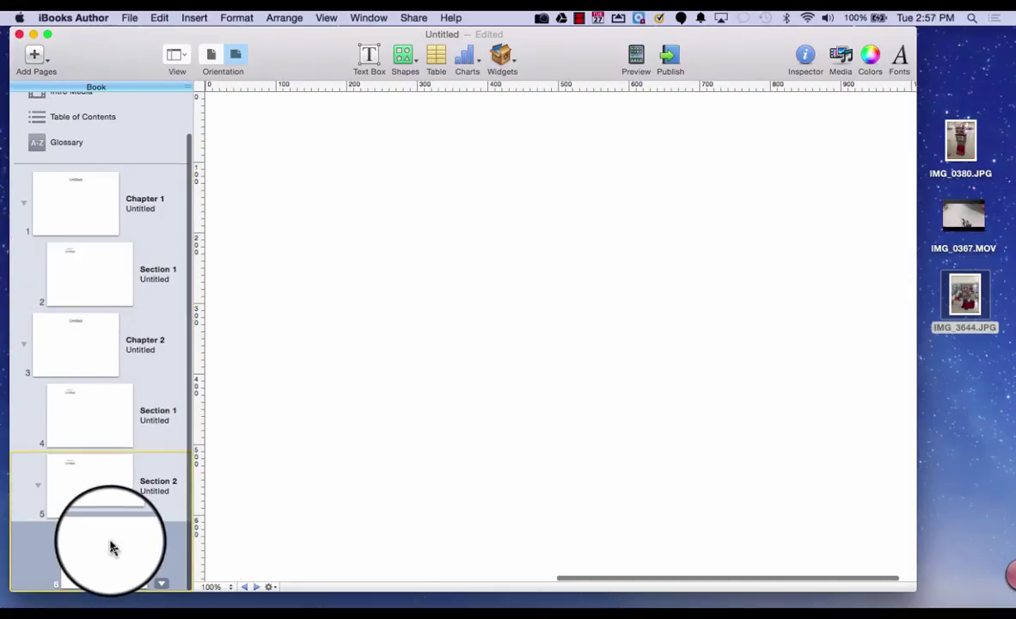
left_click(82, 210)
left_click_drag(86, 303, 24, 212)
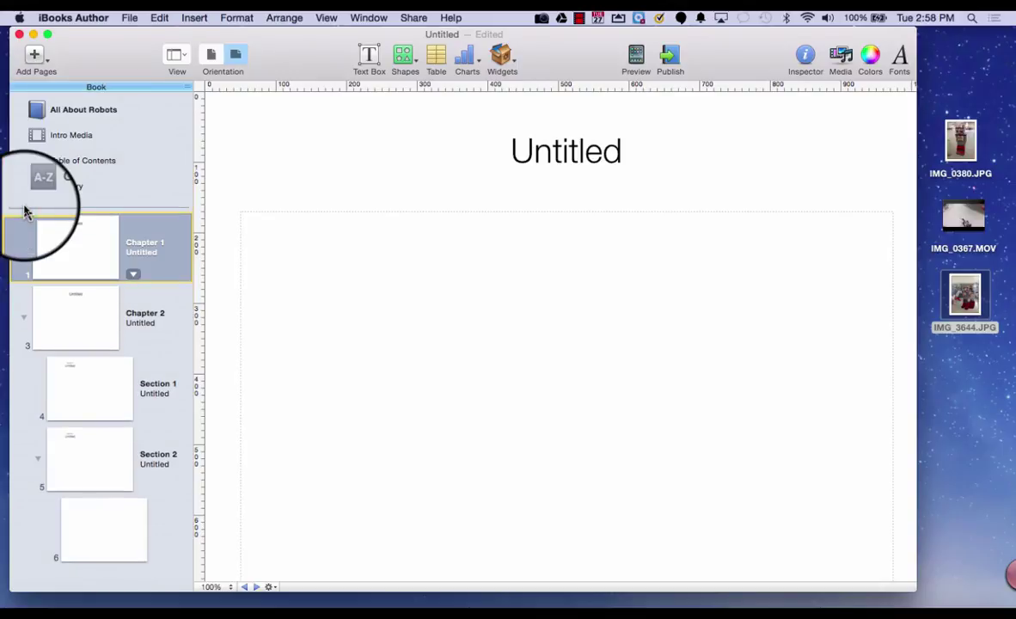
left_click_drag(24, 211, 24, 250)
left_click(24, 250)
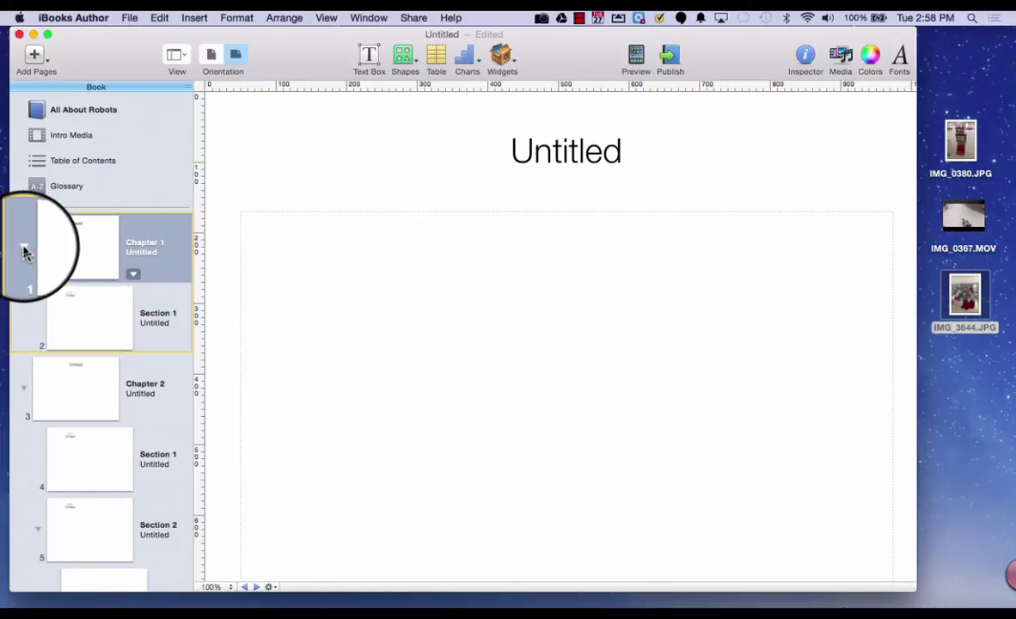
left_click(106, 308)
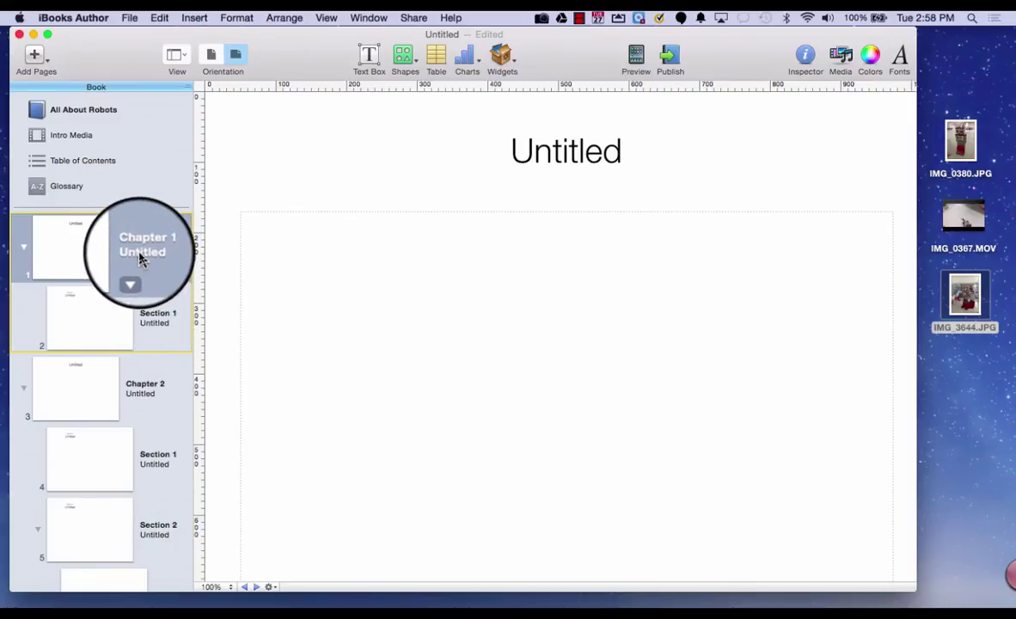
- Rename Chapter 1's Untitled subtitle to 'How to Build a Robot'
double_click(143, 254)
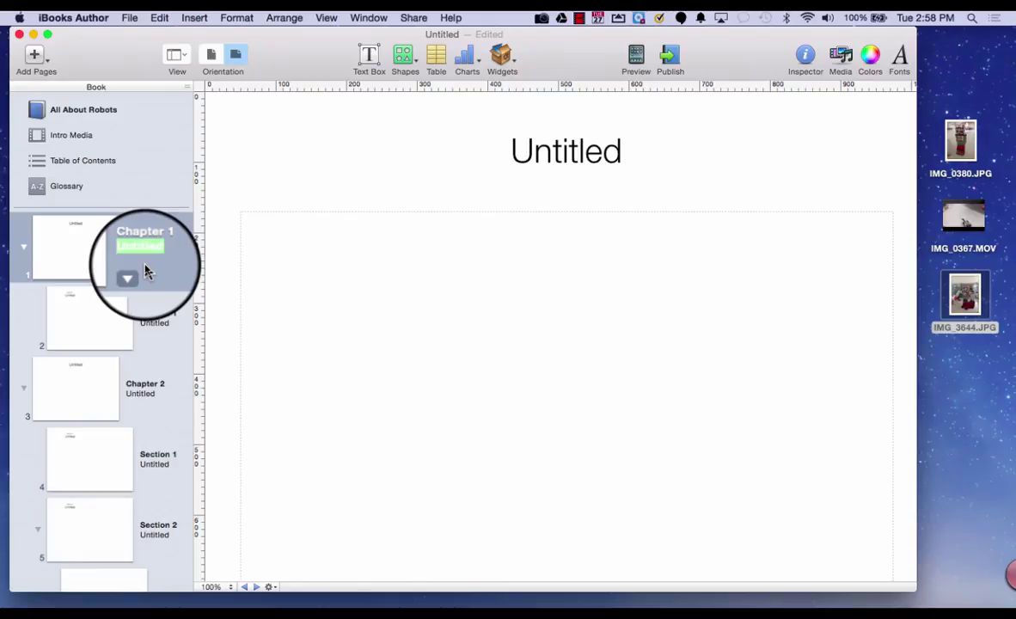
type("How ")
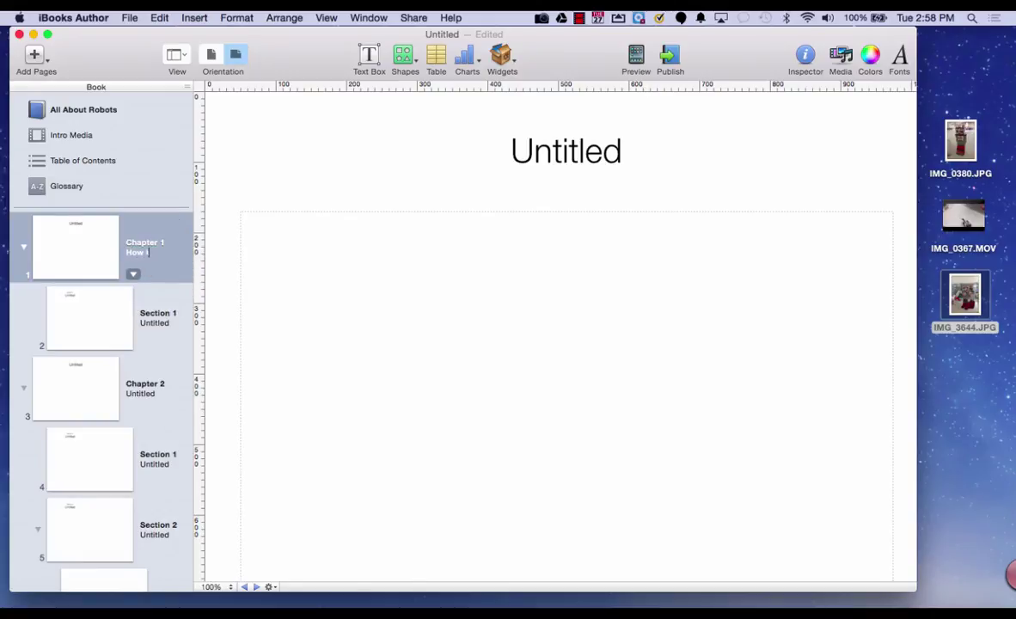
type("to Build")
key("super+BackSpace")
type("Robot")
key("Return")
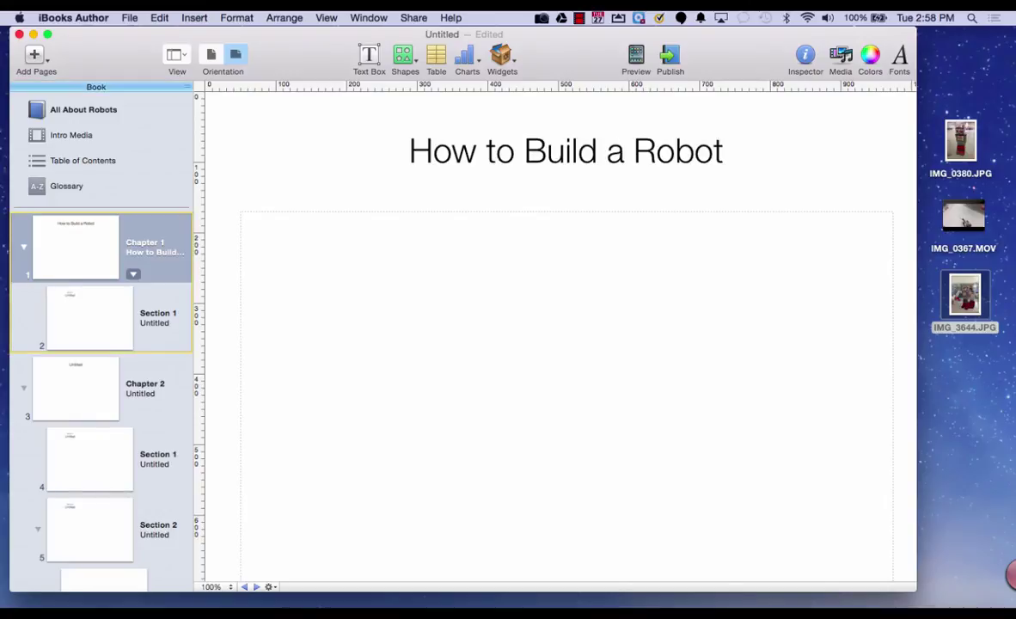
left_click(137, 289)
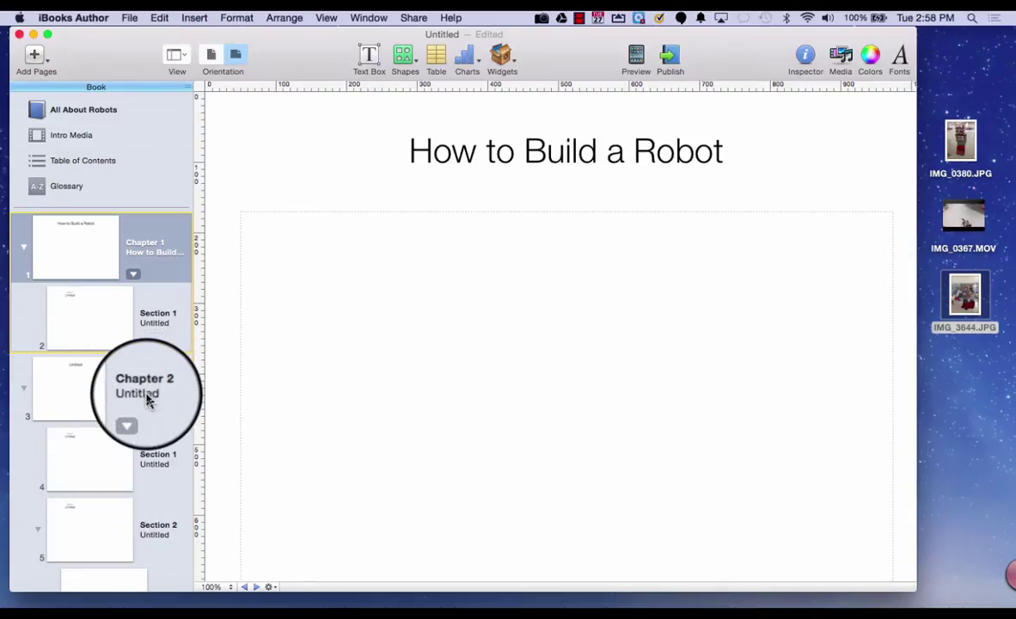
- Return to the Table of Contents to see Chapter 1 listed as 'How to Build a Robot'
left_click(90, 165)
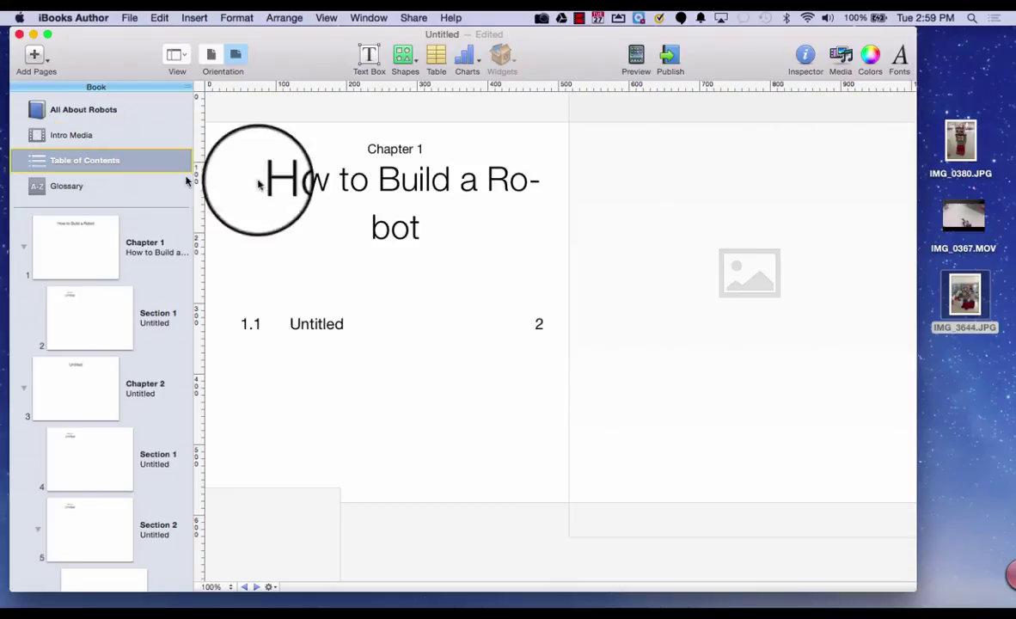